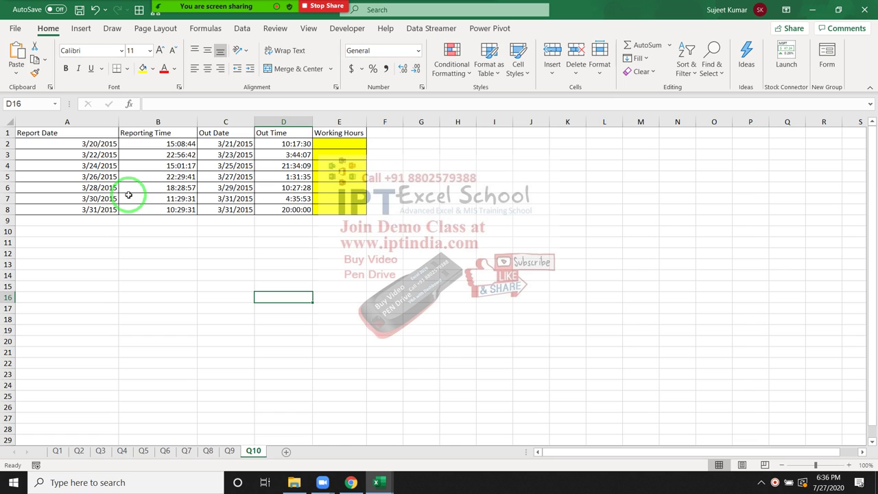
Step: Change the first record's report date to 7/27 and its out date and time to 7/28 2:00
drag(339, 144, 342, 207)
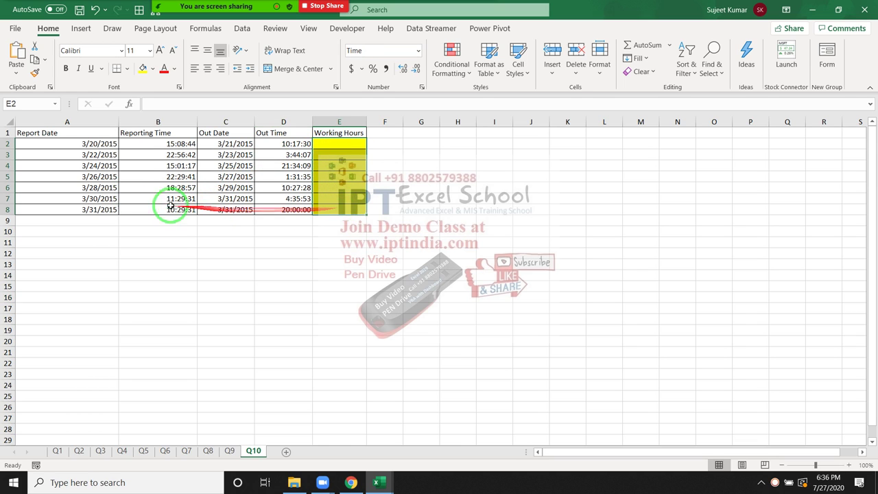
click(83, 144)
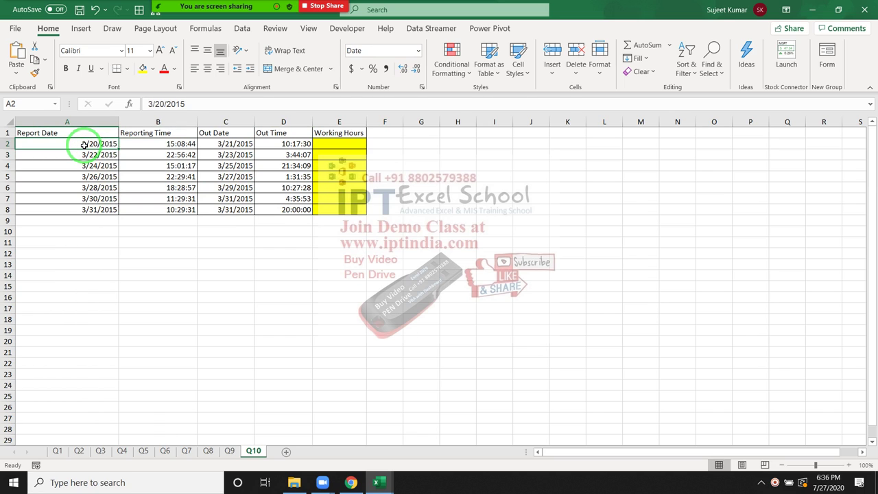
text(7/27)
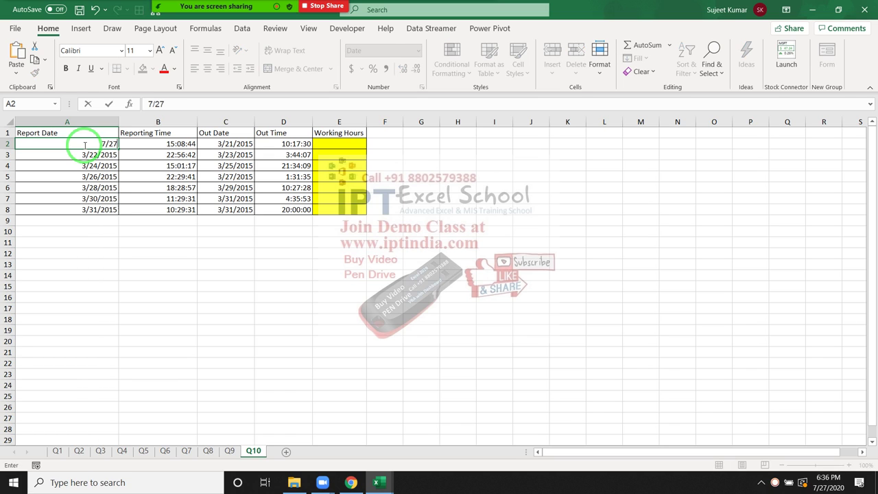
key(Tab)
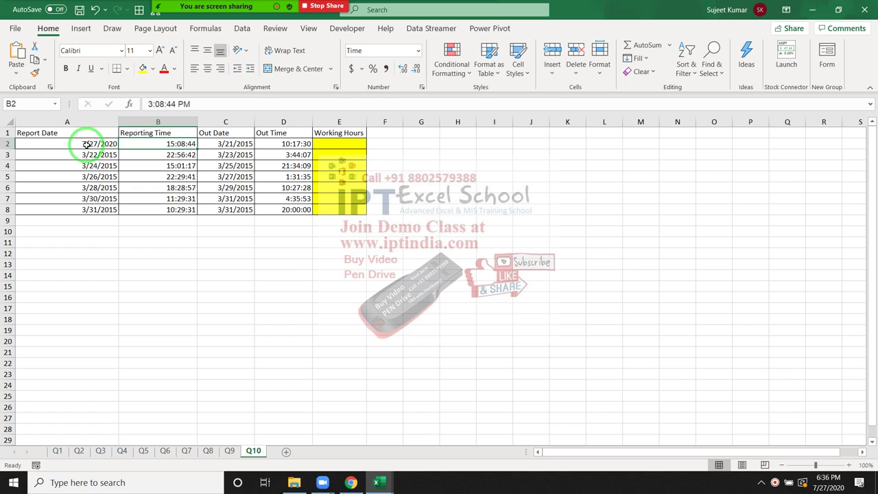
key(Tab)
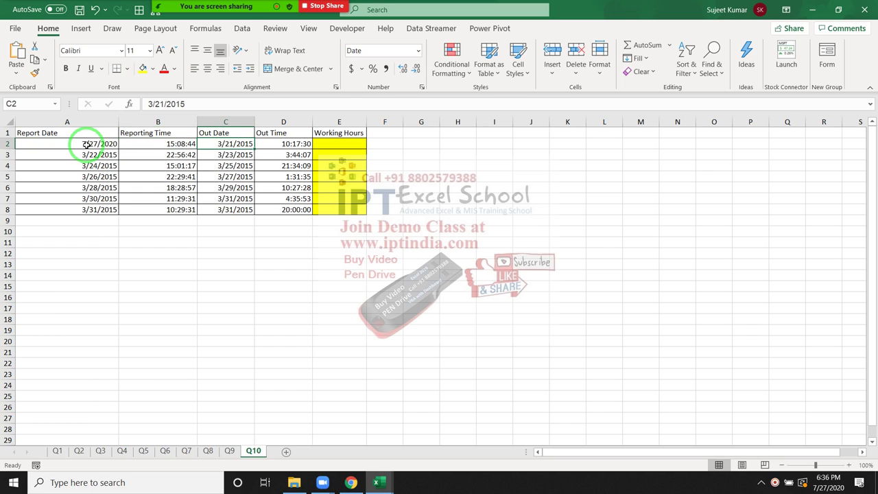
text(7/)
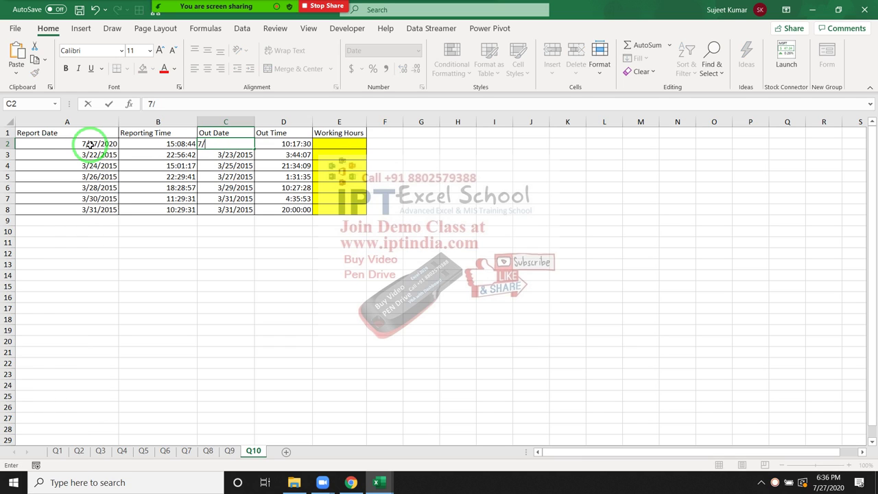
text(28)
key(Tab)
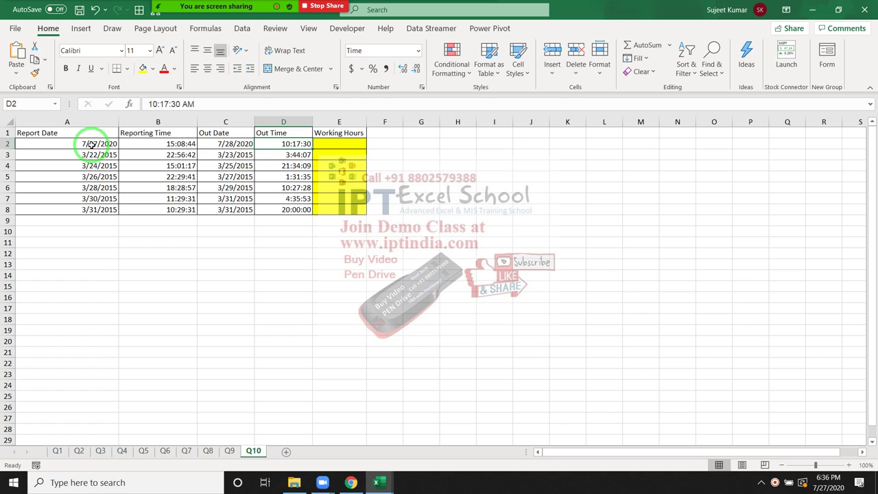
text(2)
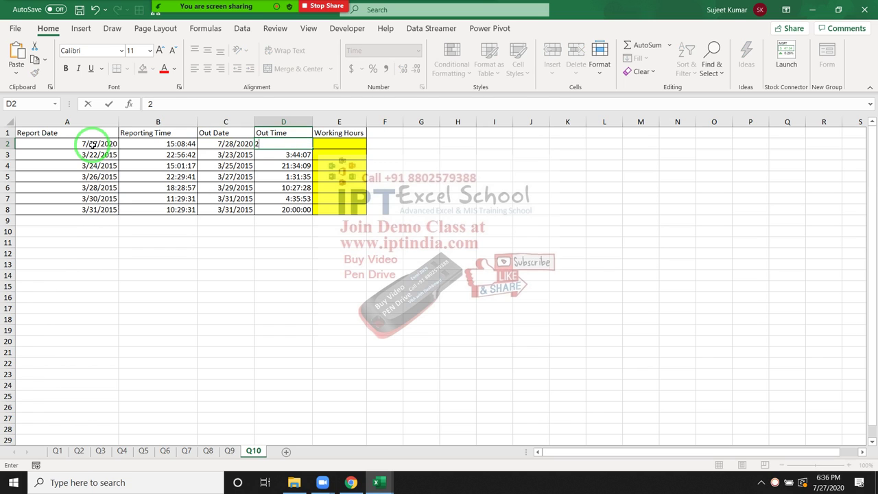
text(:00)
key(Return)
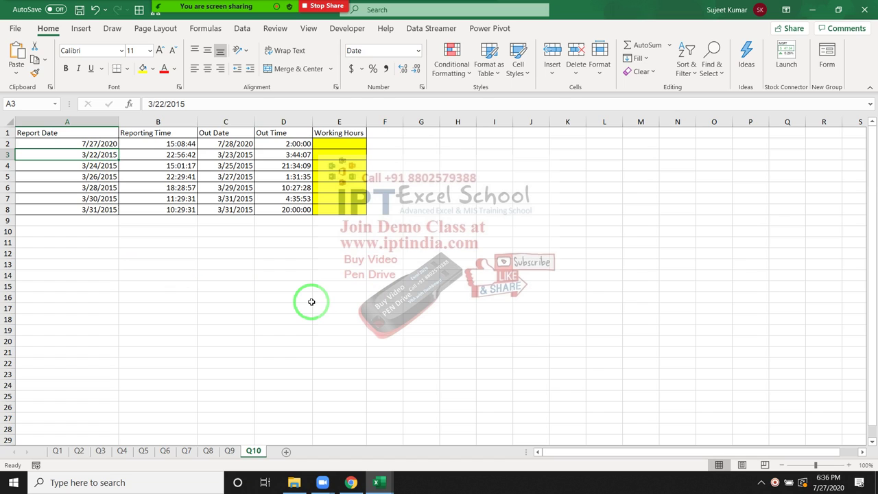
Step: Enter a test start time of 10:30 in C17 and an end time of 9:00 pm in D17
click(237, 307)
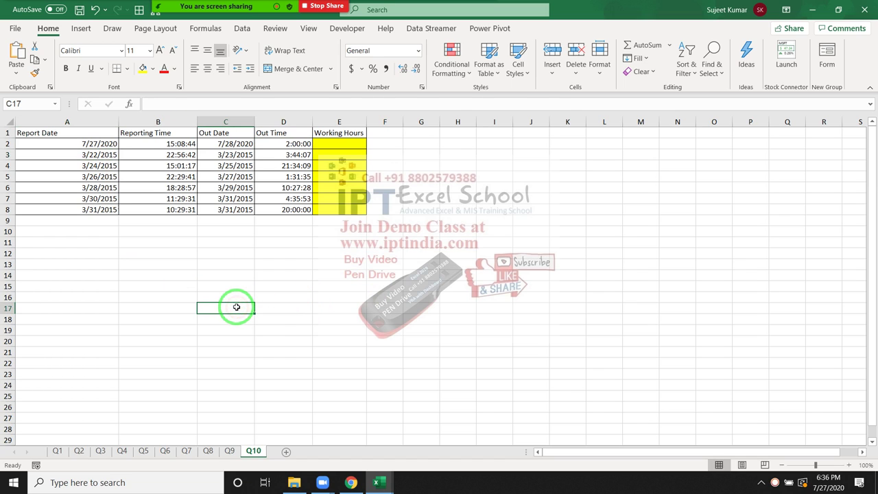
text(10:30)
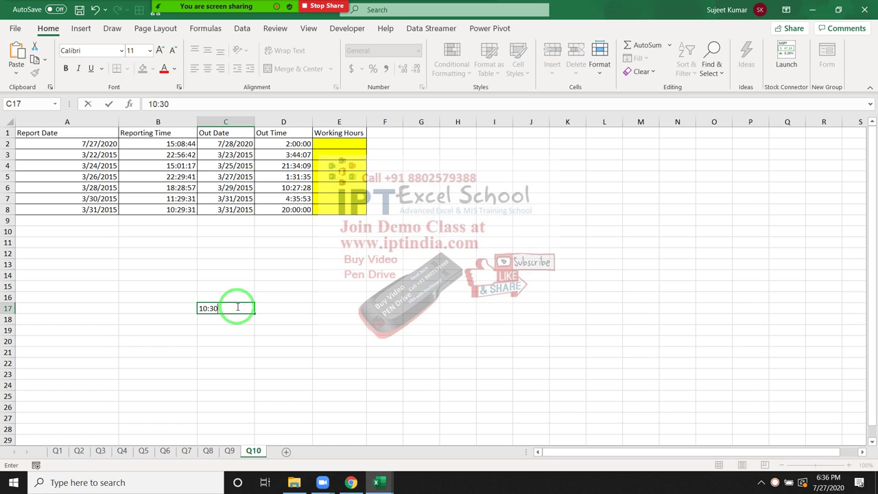
key(Tab)
text(9)
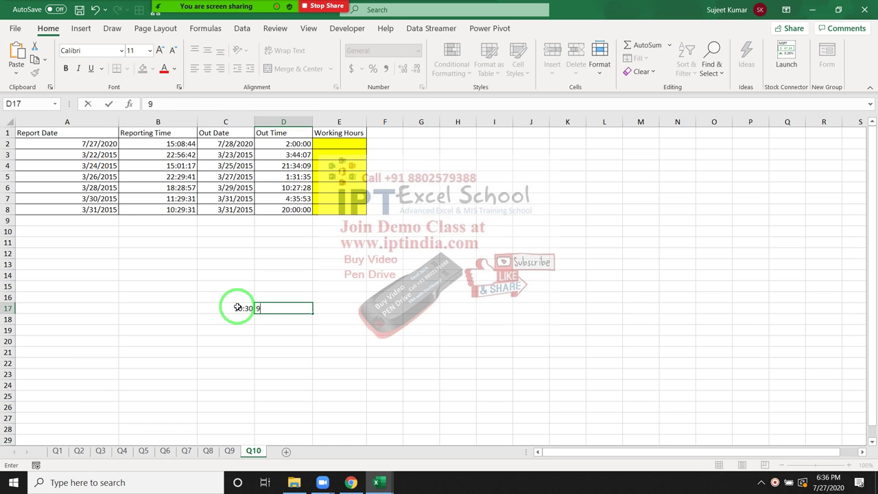
text(:00)
key(Return)
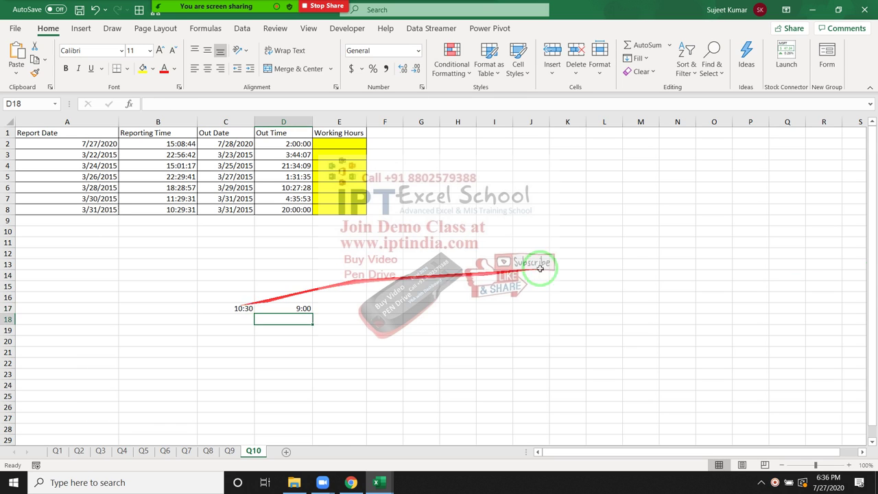
click(302, 308)
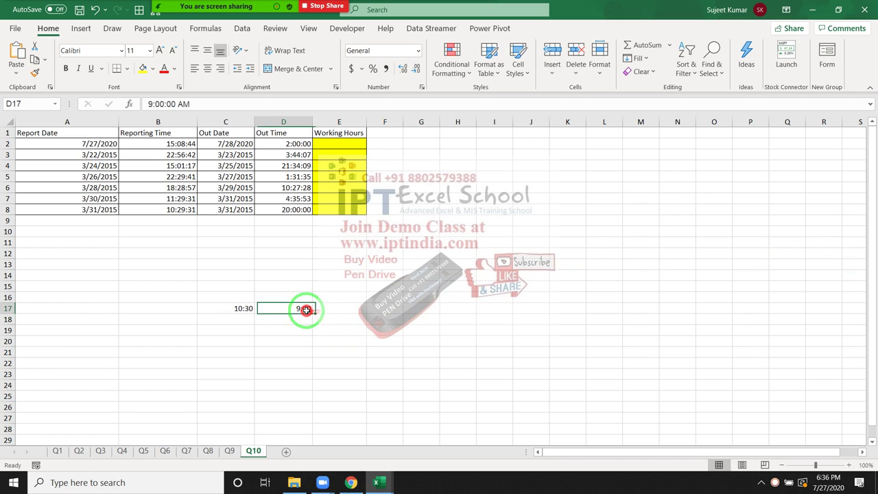
click(224, 100)
key(BackSpace)
key(BackSpace)
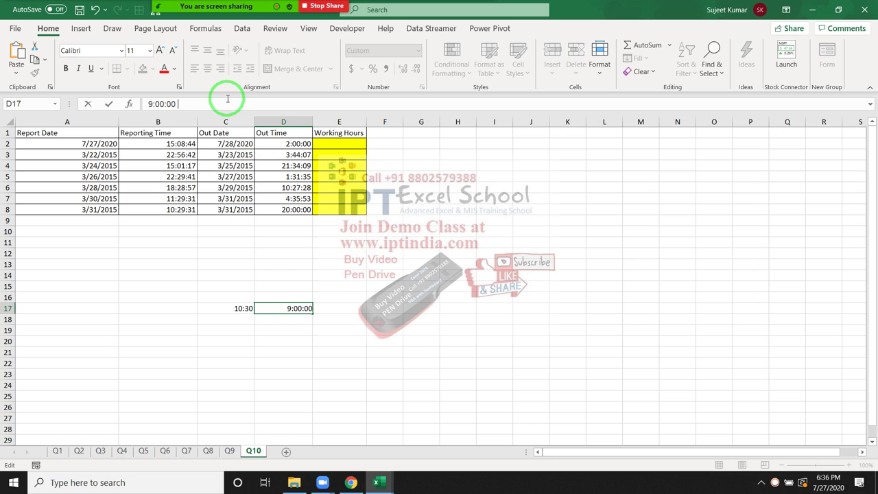
text(pm)
key(Return)
Step: Enter =D17-C17 in E17 to subtract the test times, giving 10:30
key(Up)
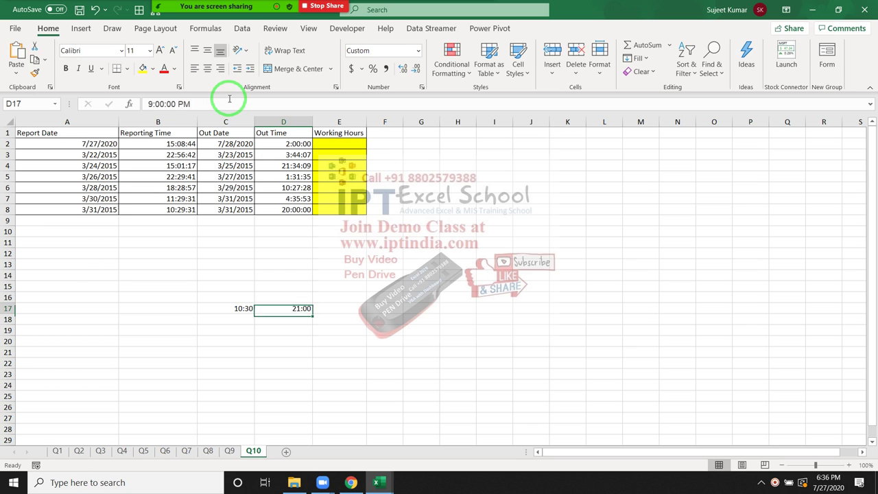
key(Right)
text(=)
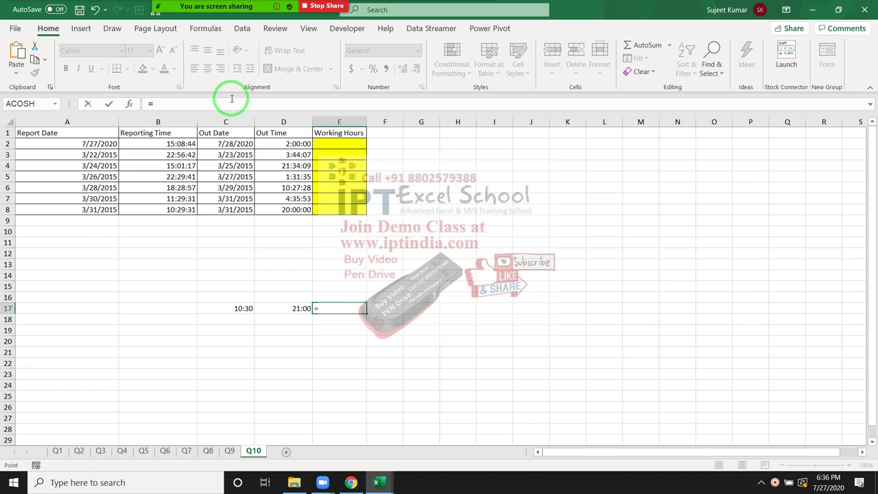
key(Left)
text(-)
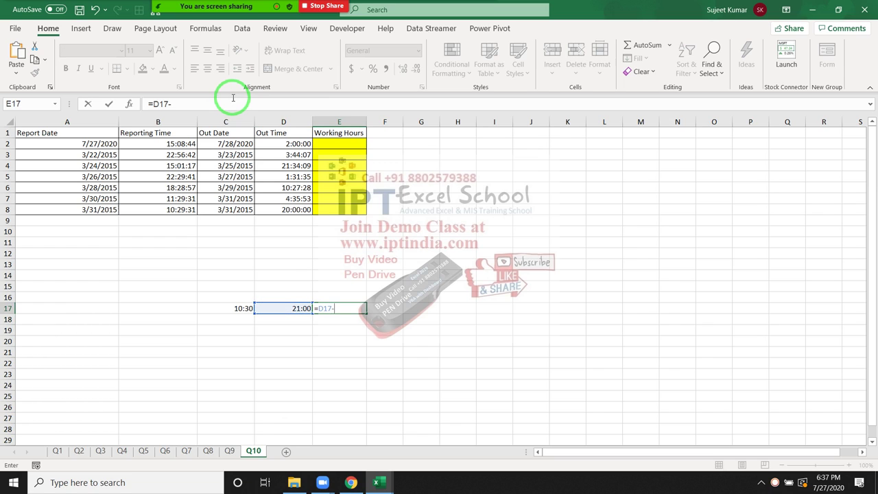
key(Left)
key(Left)
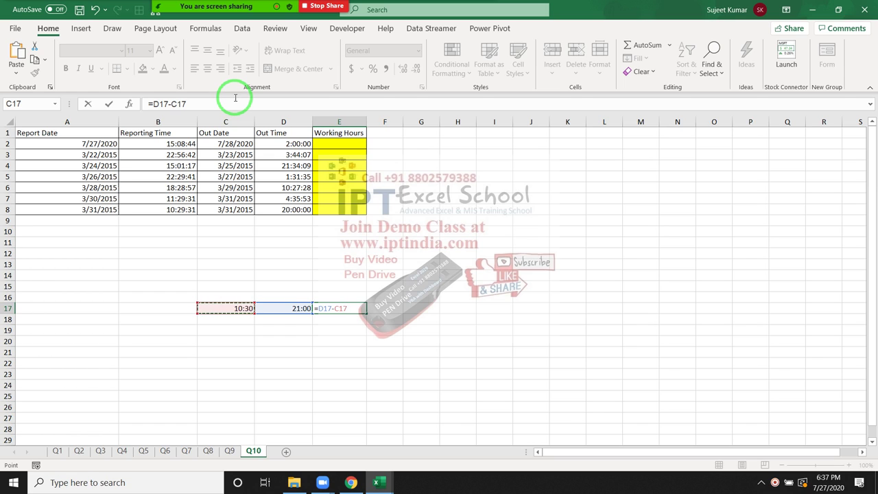
key(ctrl+Return)
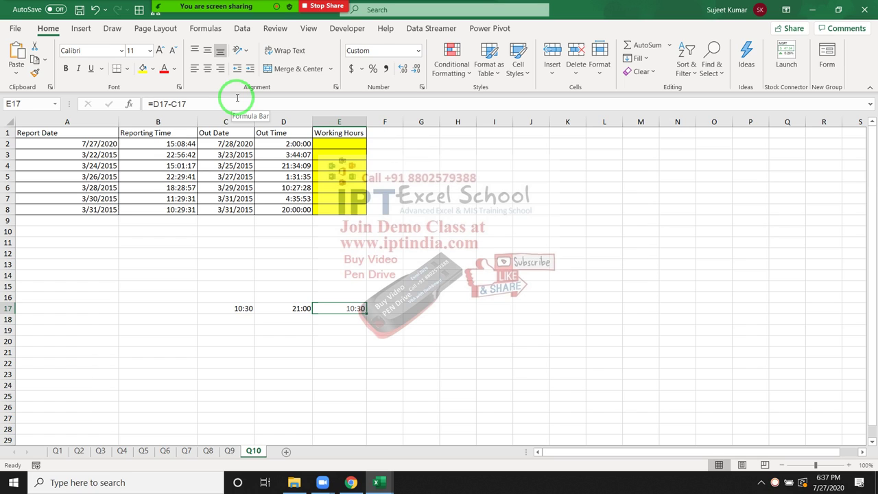
Step: Change the test times to a 14:00 start and 3:00 end, so E17 shows ####
key(Left)
key(Left)
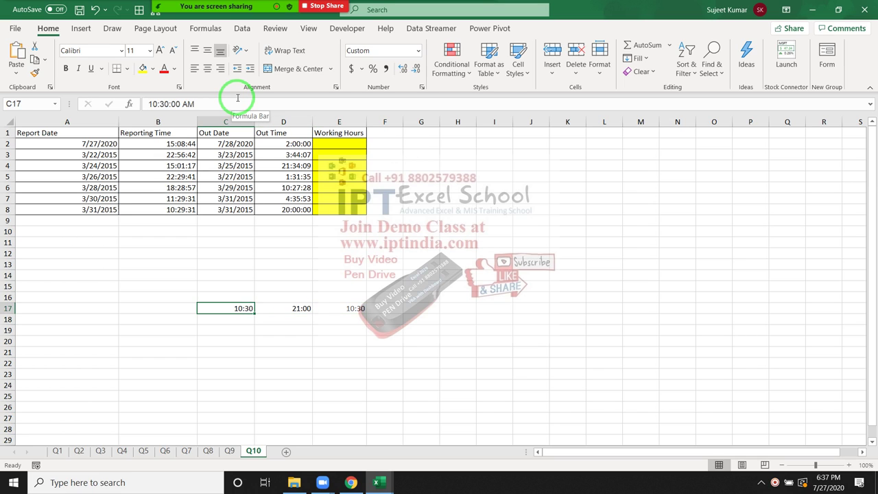
key(F2)
text(14)
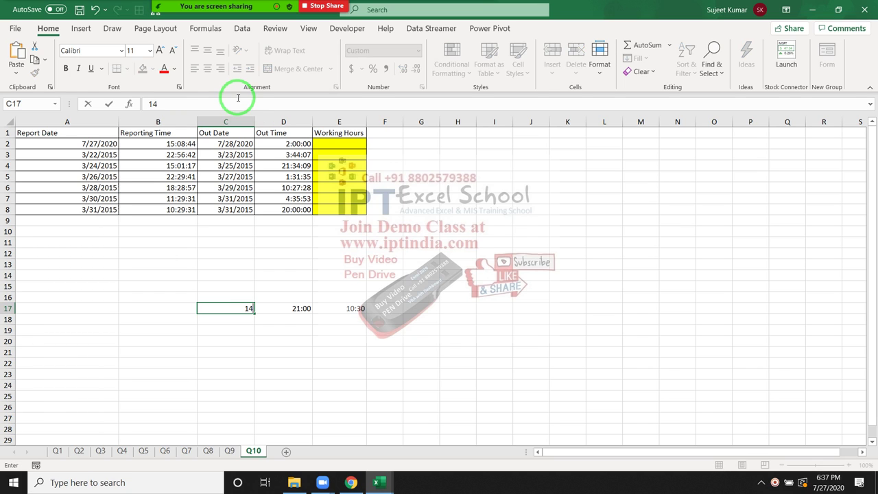
text(:00)
key(Right)
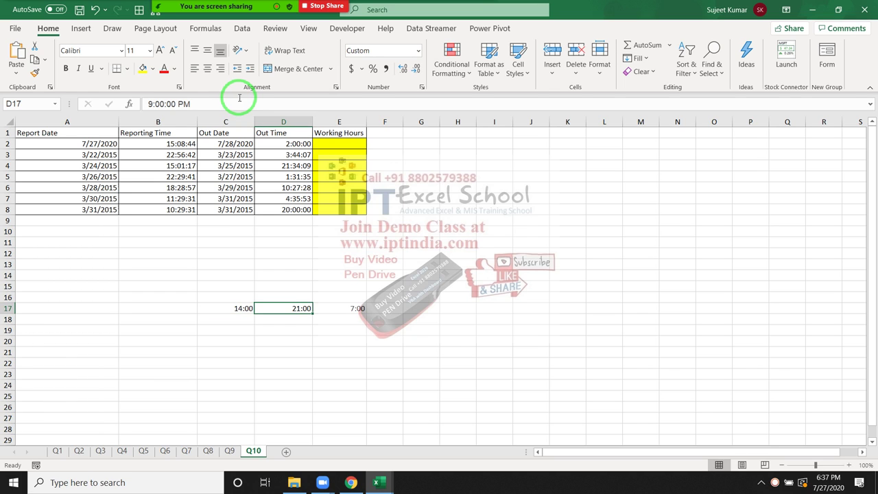
key(Delete)
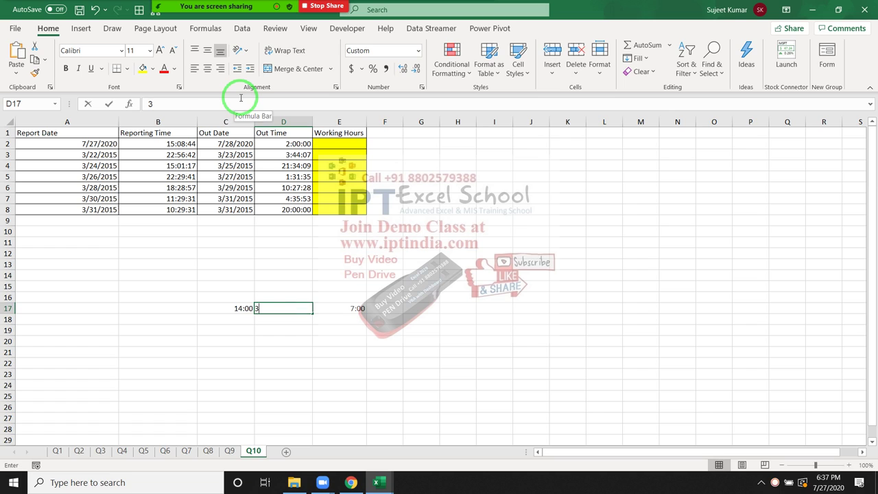
text(3:00)
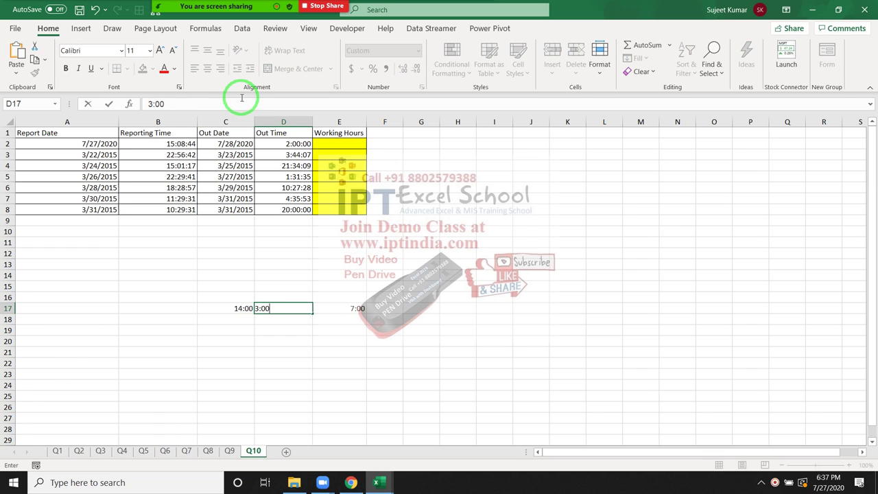
key(Return)
key(Up)
key(Right)
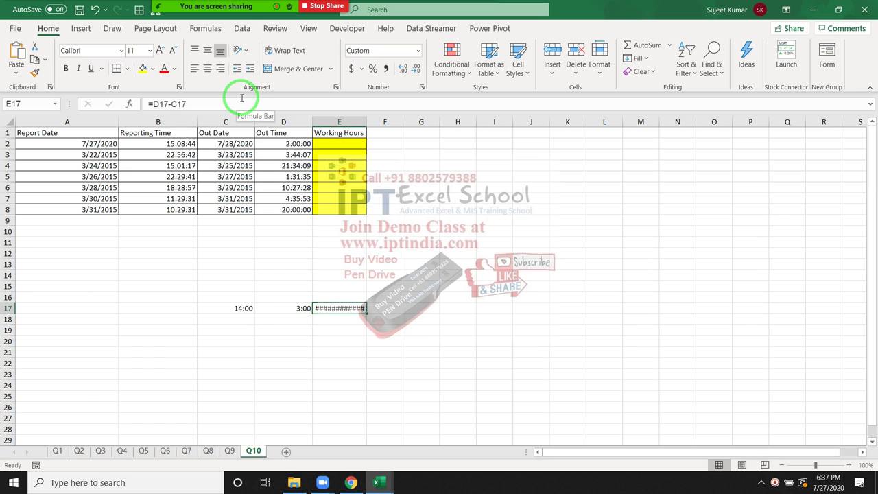
key(Left)
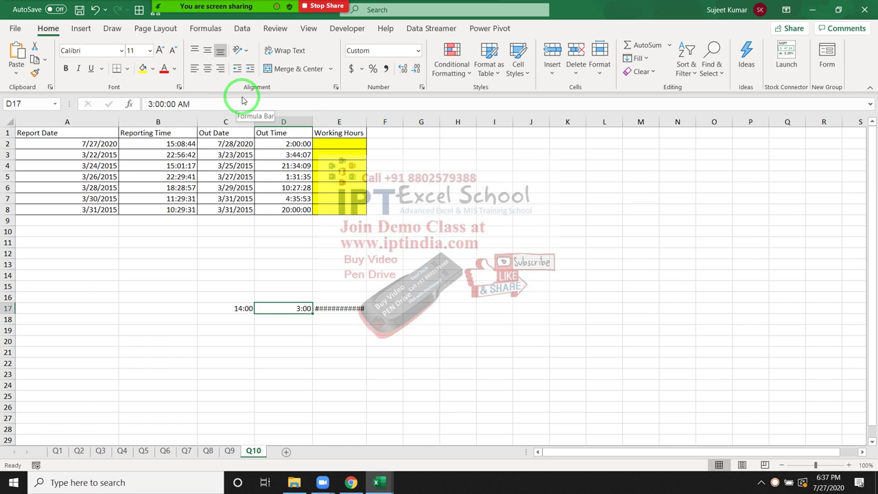
key(Left)
key(Right)
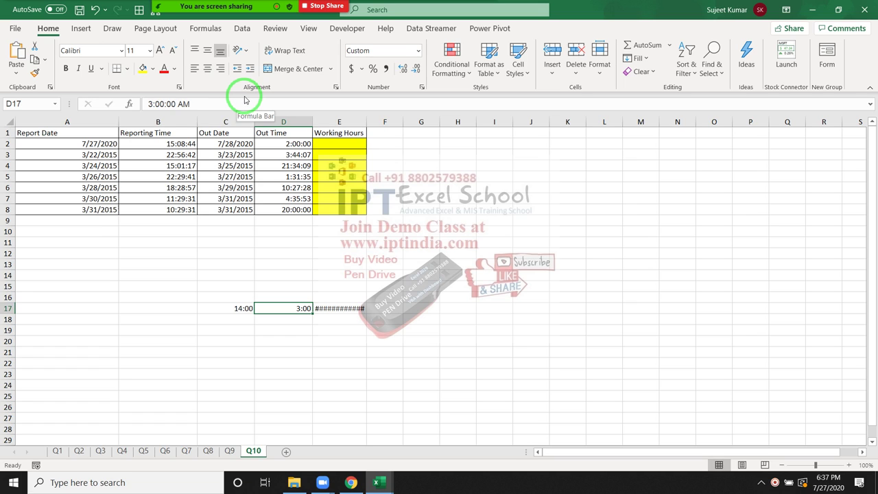
Step: Clear the test cells C17:E17
key(Down)
key(Up)
key(Left)
key(shift+Right)
key(shift+Right)
key(Delete)
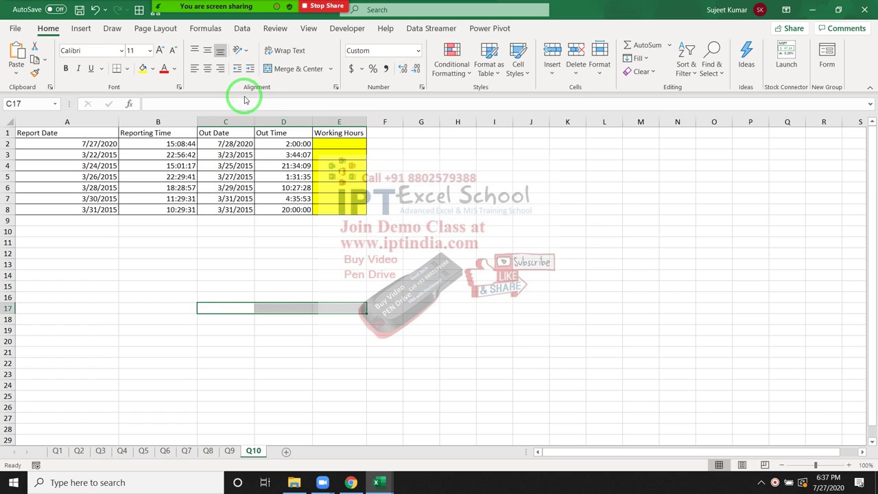
key(Left)
key(Right)
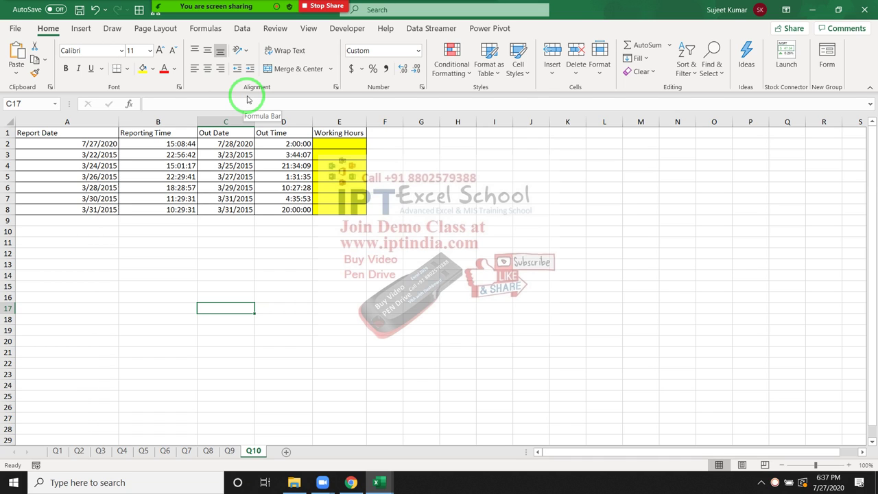
Step: Enter 7/27 14:00 in C17 and 7/28 3:00 in D17
text(7/27 14:)
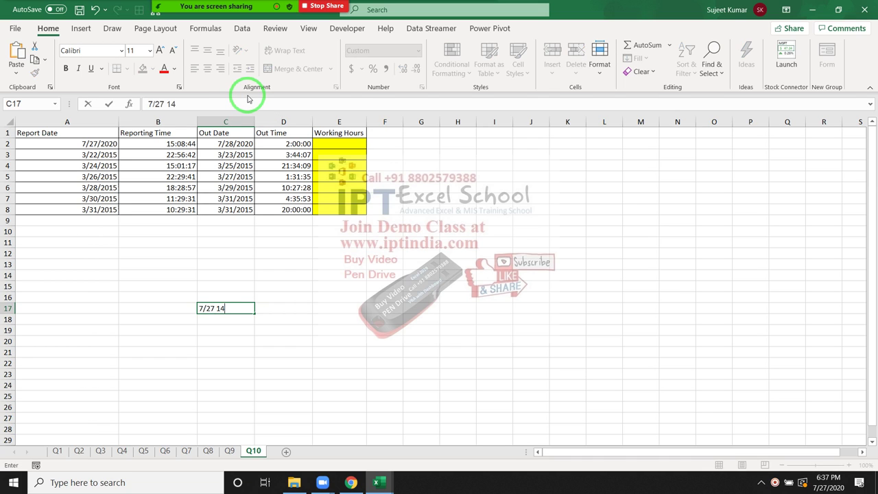
text(00)
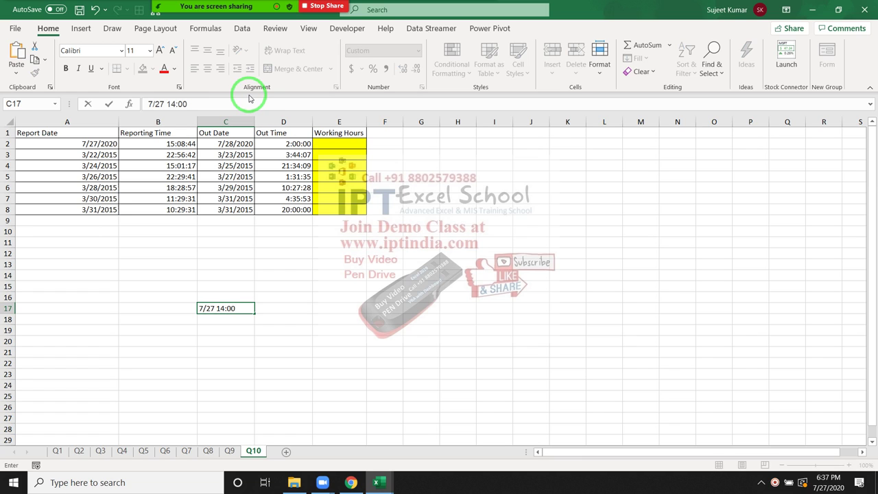
key(Return)
key(Up)
key(Right)
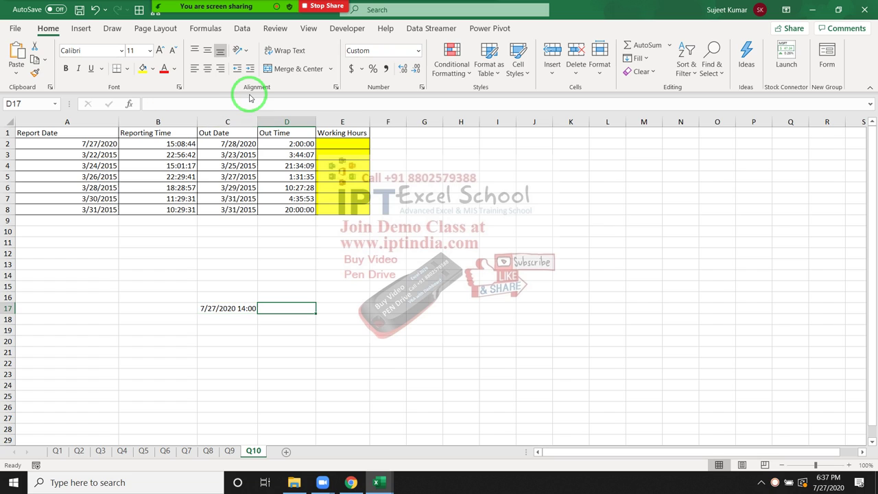
text(7/)
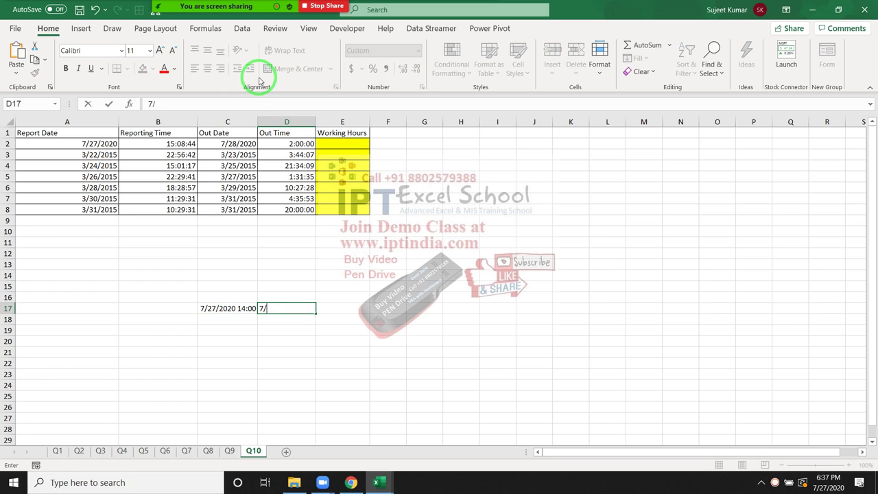
text(28 3)
text(:00)
key(Return)
Step: Enter =D17-C17 in E17, returning 13:00 for the overnight span
key(Up)
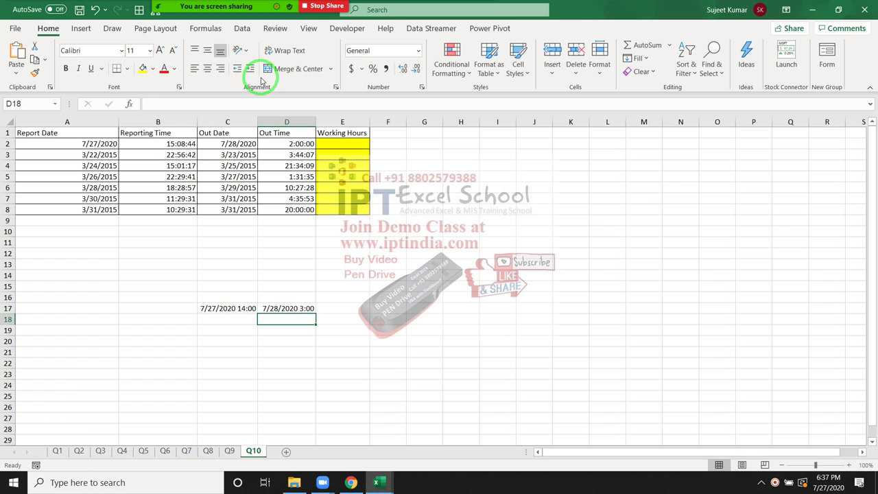
key(Right)
text(=)
key(Left)
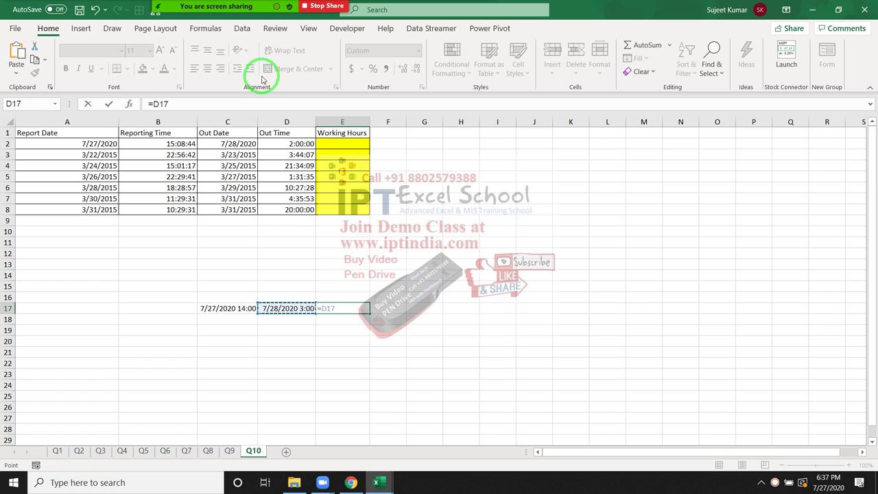
text(-)
key(Left)
key(Left)
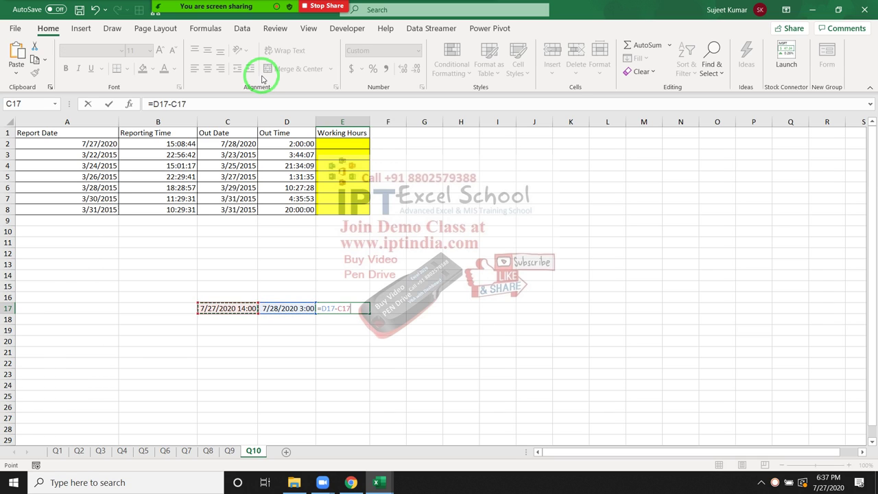
key(ctrl+Return)
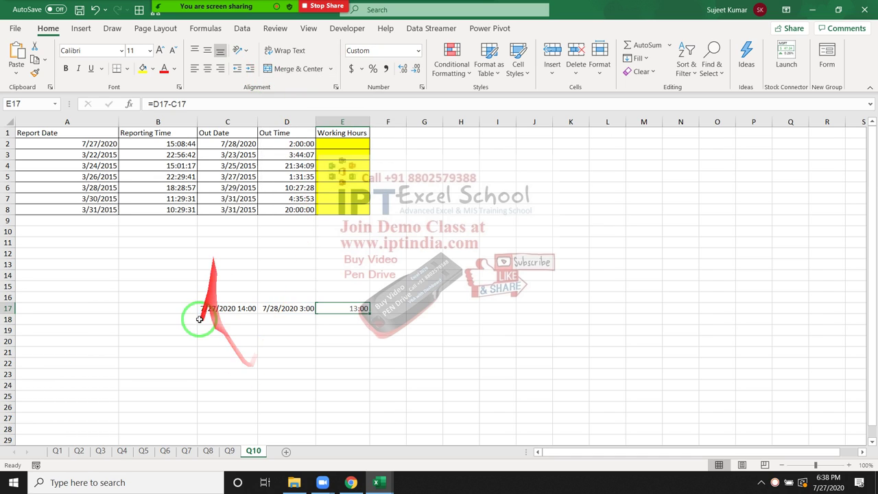
Step: Enter =(C2+D2)-(A2+B2) in E2, returning 10:51:16 for the first record
drag(147, 145, 110, 145)
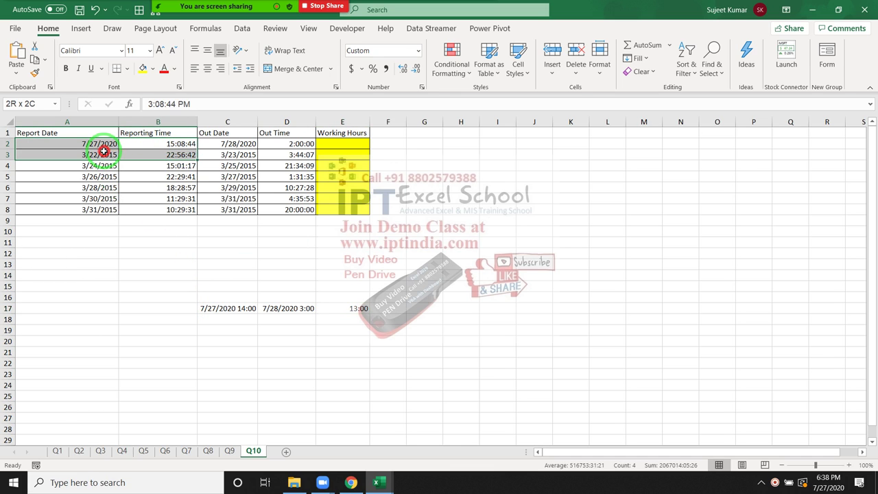
click(359, 143)
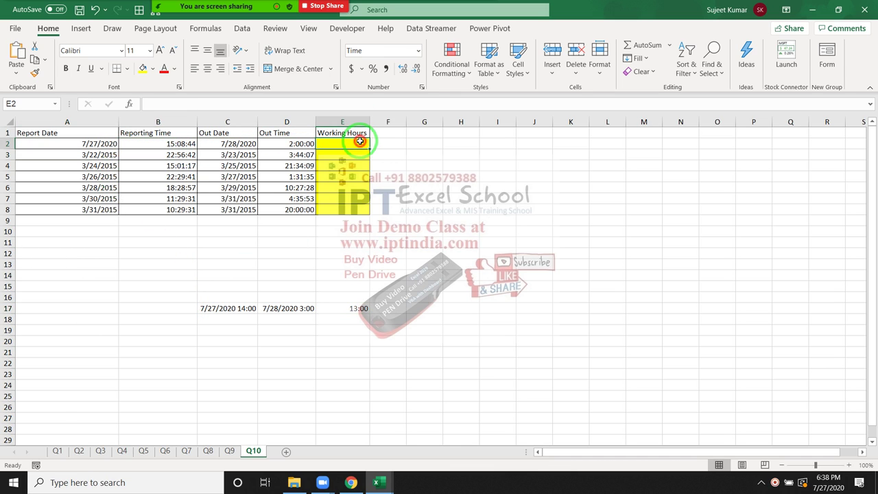
text(=*)
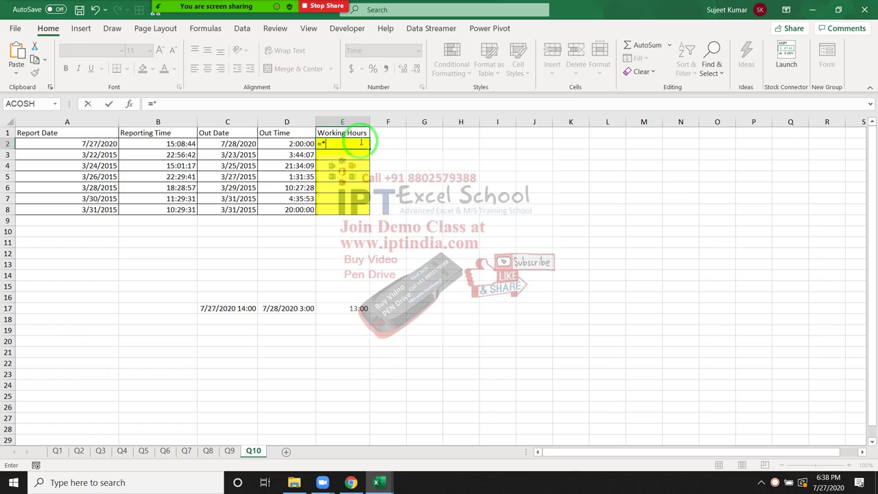
key(BackSpace)
key(Left)
key(Left)
text(+)
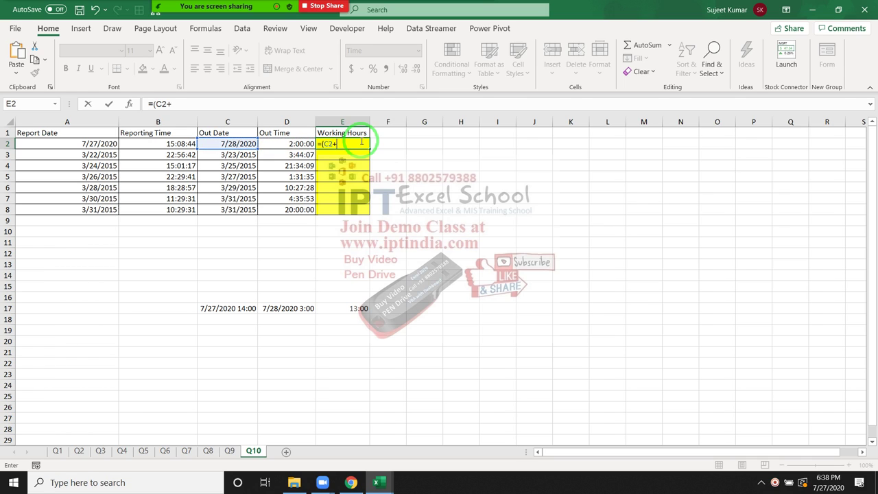
key(Left)
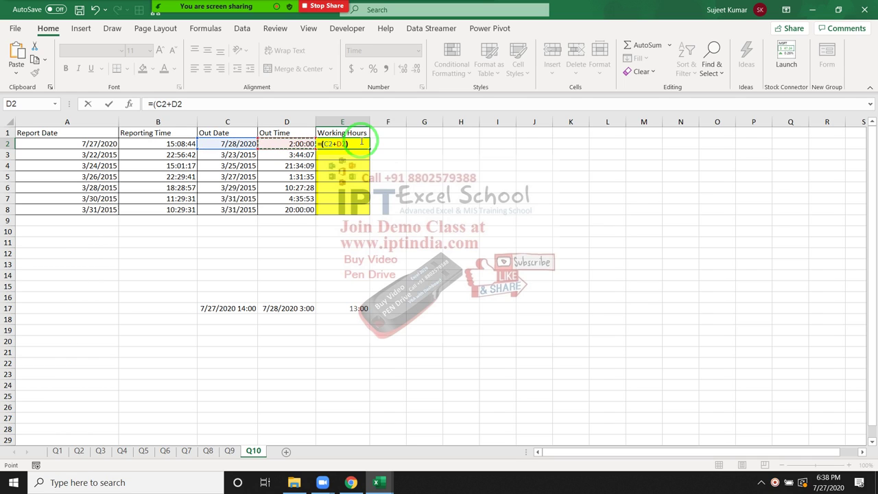
text()-)
key(Left)
key(Left)
key(Left)
key(Left)
text(+)
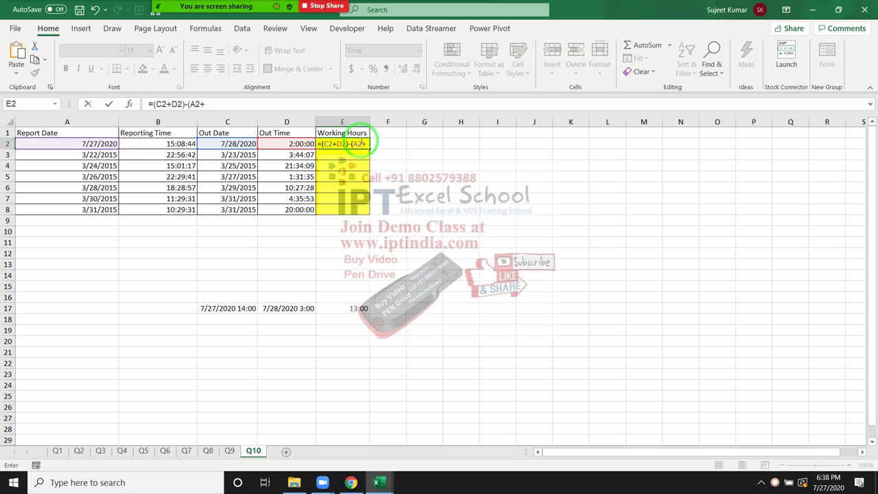
key(Left)
key(Left)
key(Left)
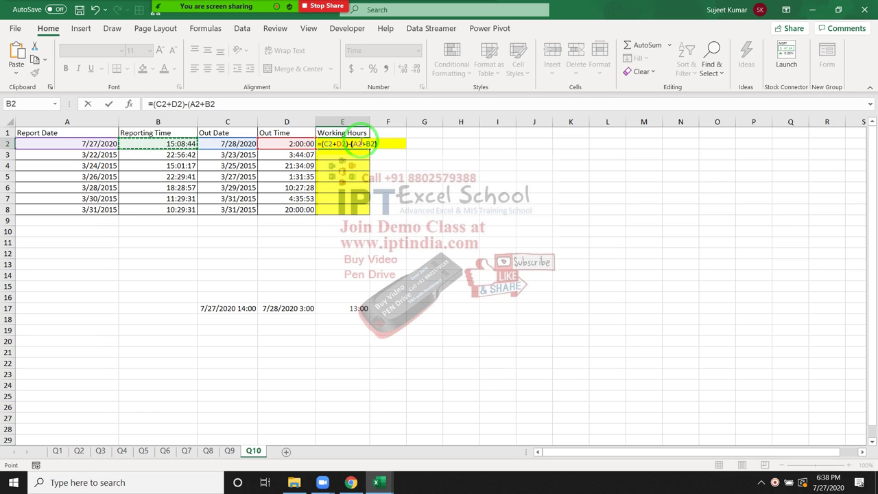
text())
key(Return)
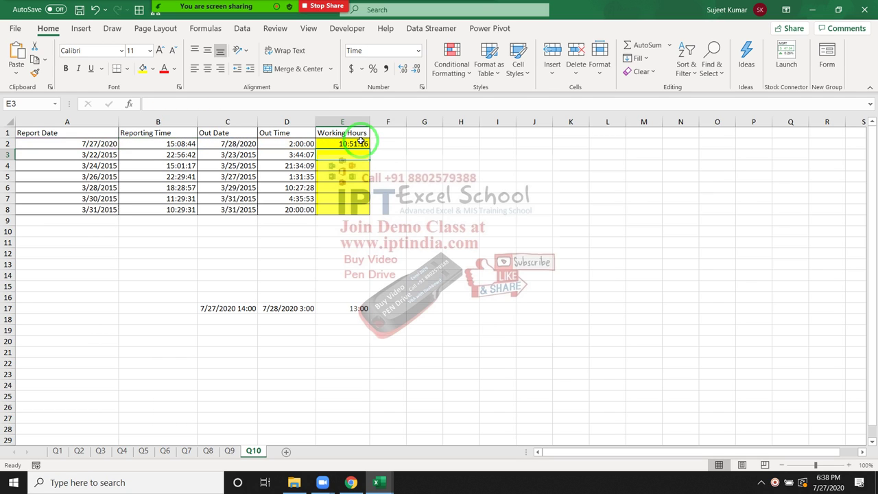
click(362, 144)
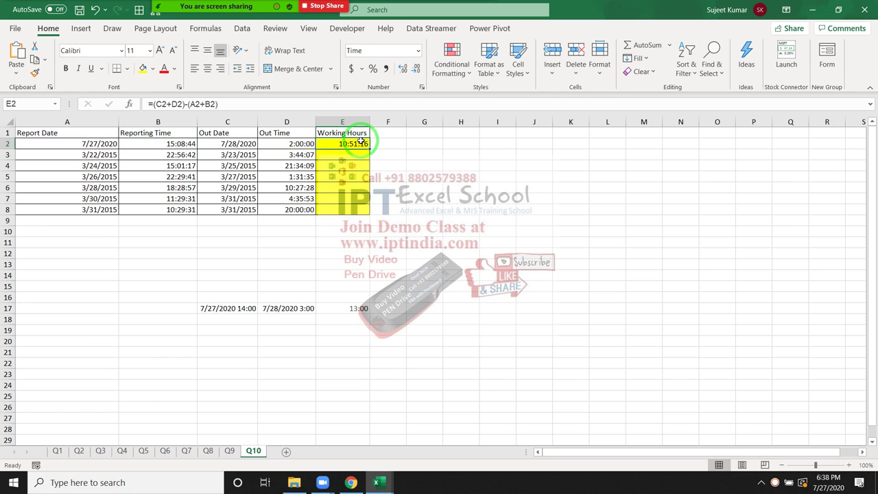
Step: Format A2, B2 and C17 as General, showing 44039, 0.63106392 and 44039.58333
click(103, 154)
click(103, 144)
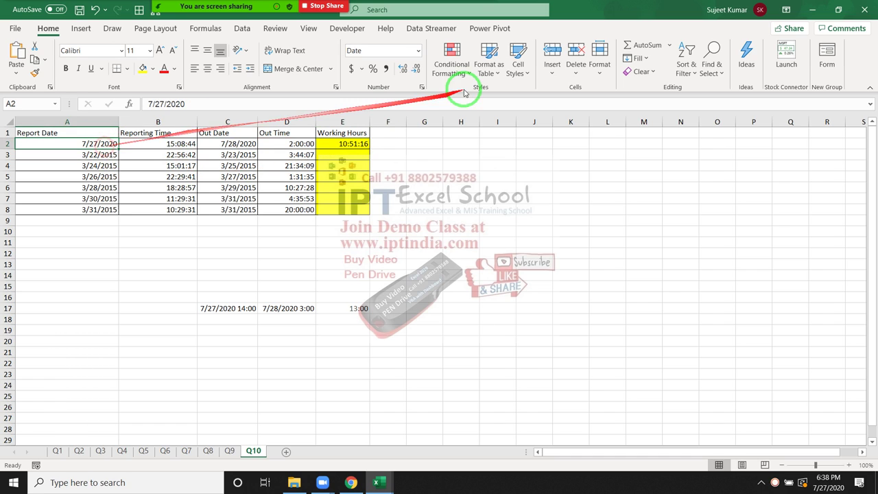
click(420, 54)
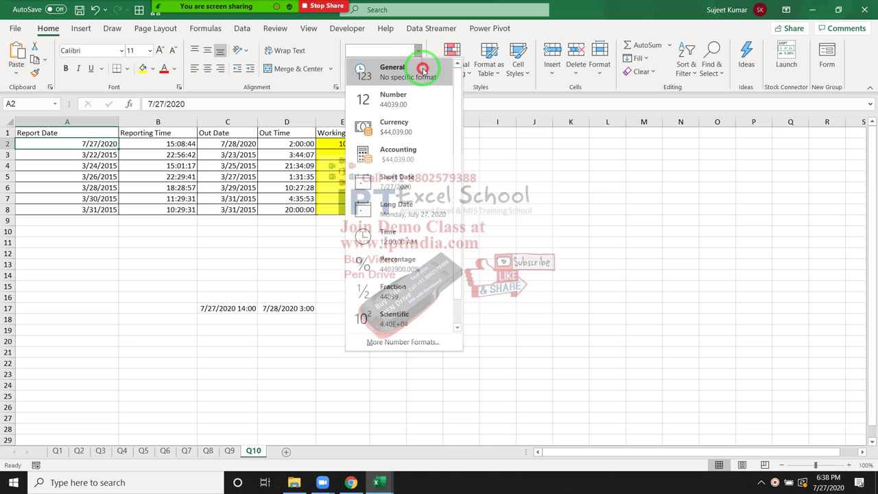
click(417, 68)
click(189, 144)
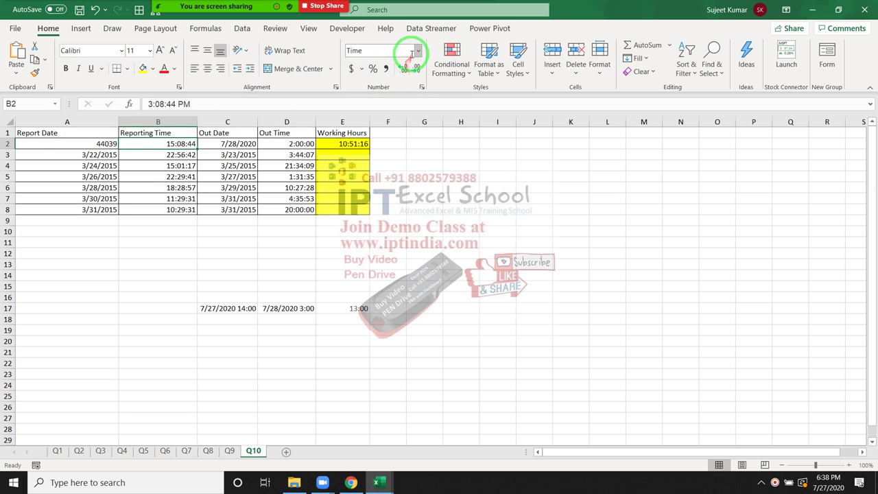
click(418, 54)
click(410, 69)
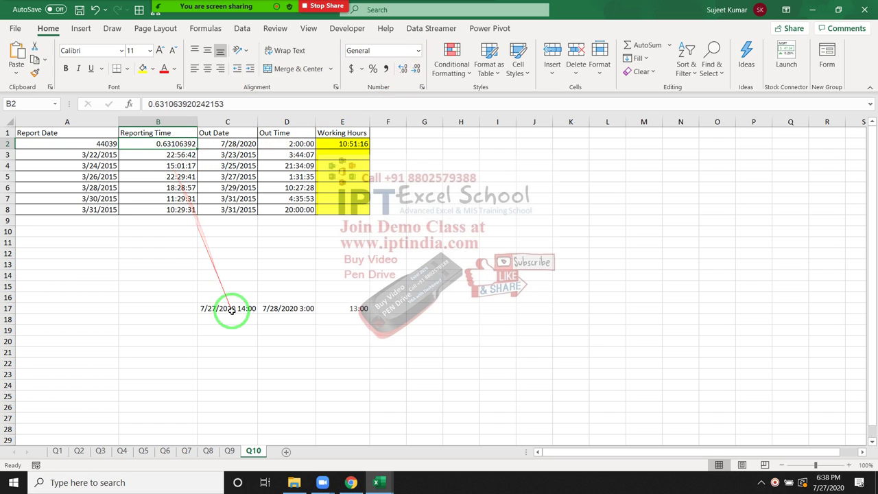
click(229, 308)
click(418, 53)
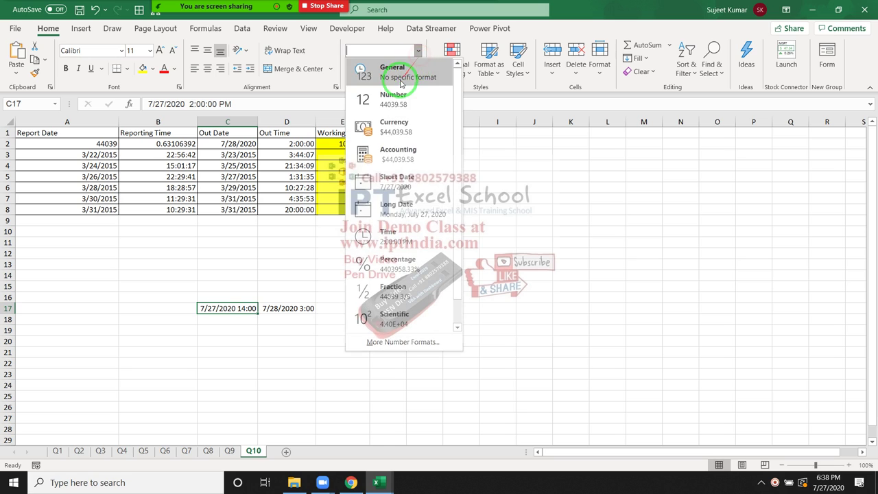
click(404, 69)
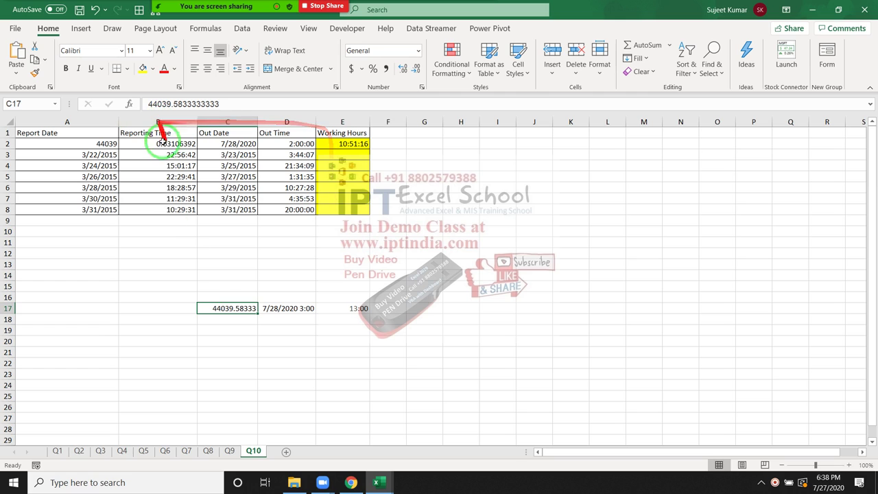
click(347, 145)
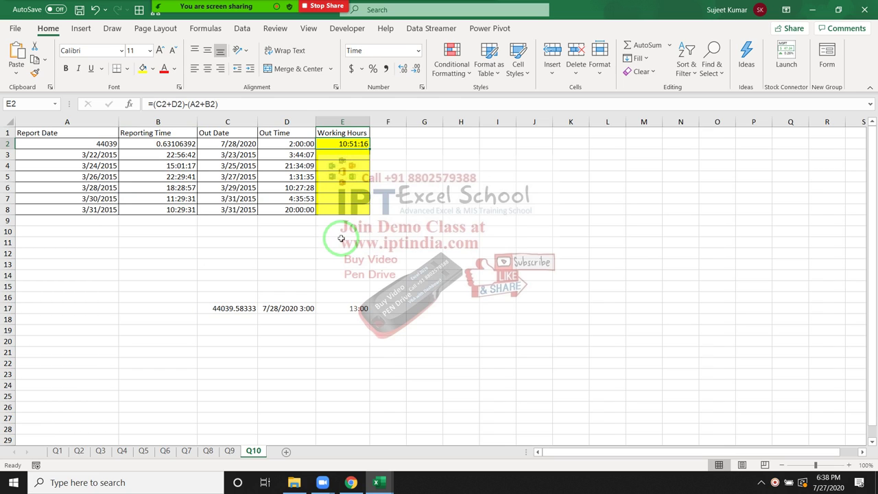
Step: Fill the E2 formula down to E8, giving results like 4:47:25 and 9:30:29
double_click(370, 150)
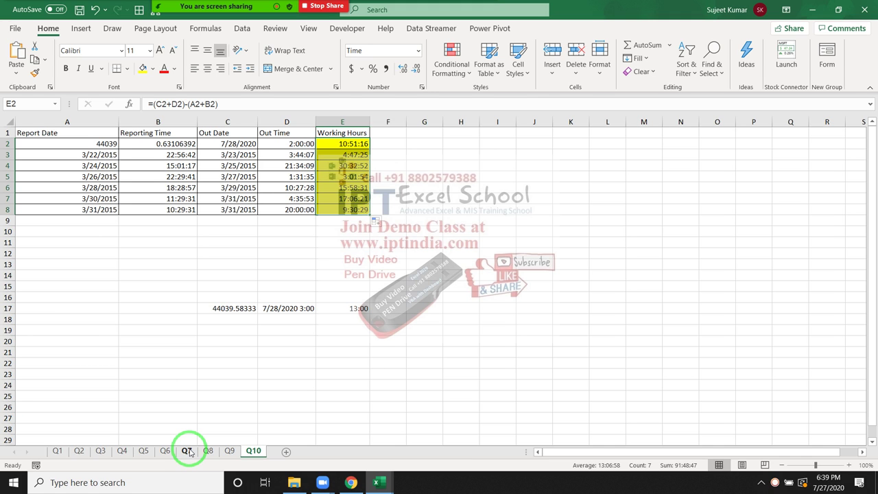
Step: Flip through sheets Q7 to Q10, deselect the filled column, then go to sheet Q3
click(187, 451)
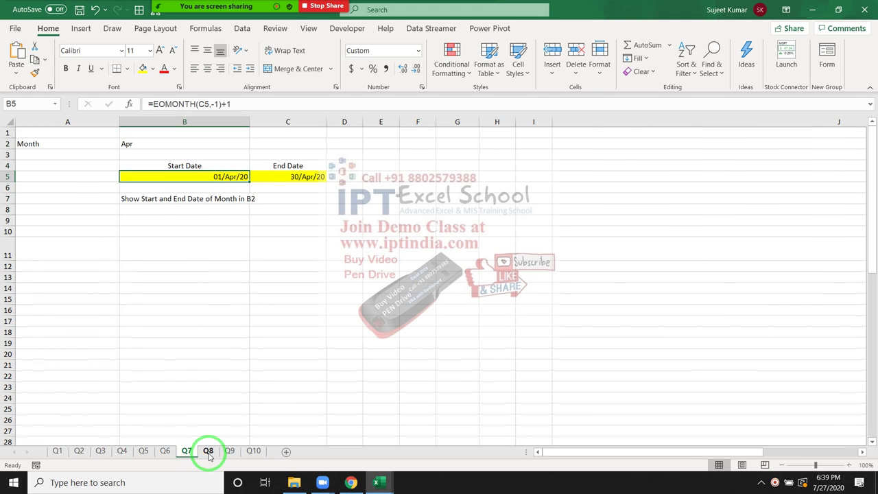
click(208, 451)
click(229, 452)
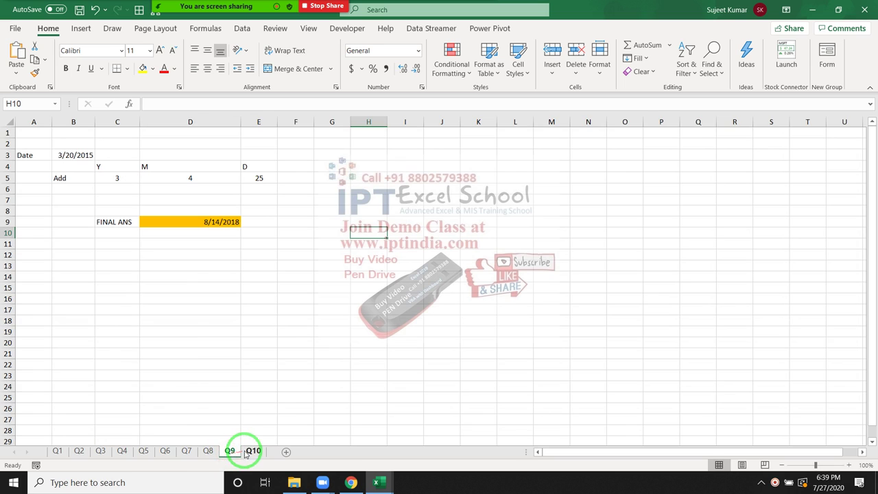
click(249, 453)
click(406, 316)
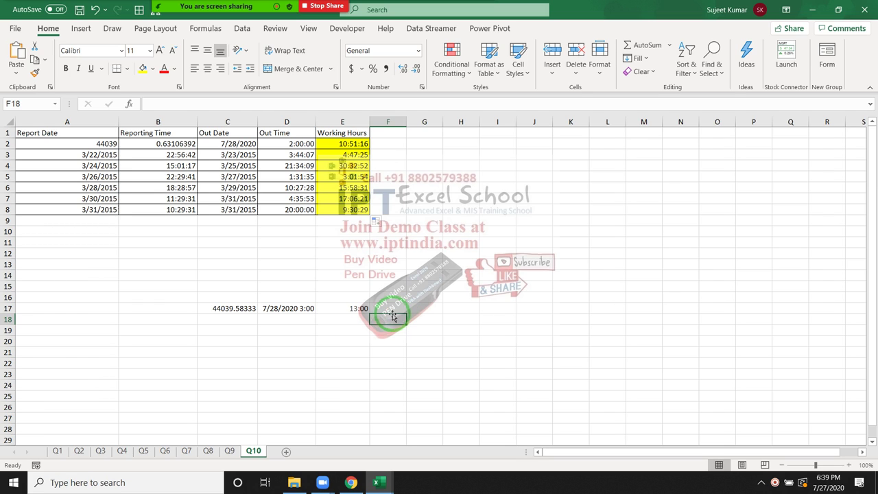
click(79, 450)
click(101, 451)
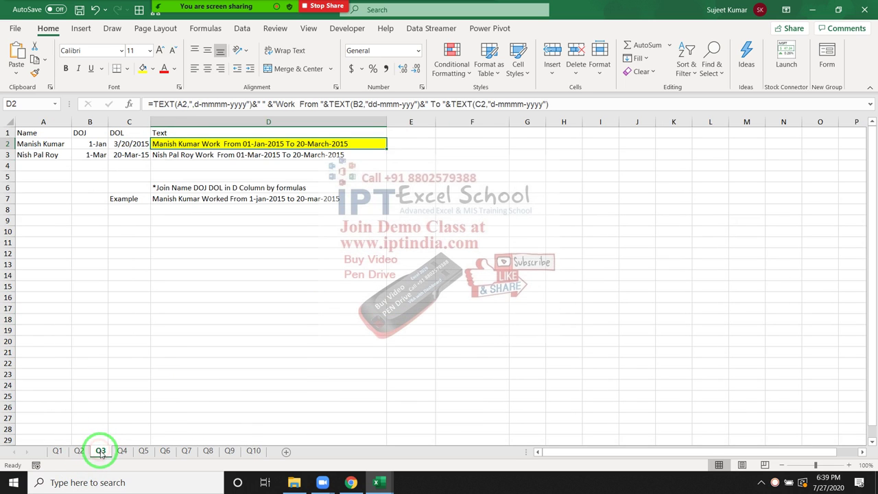